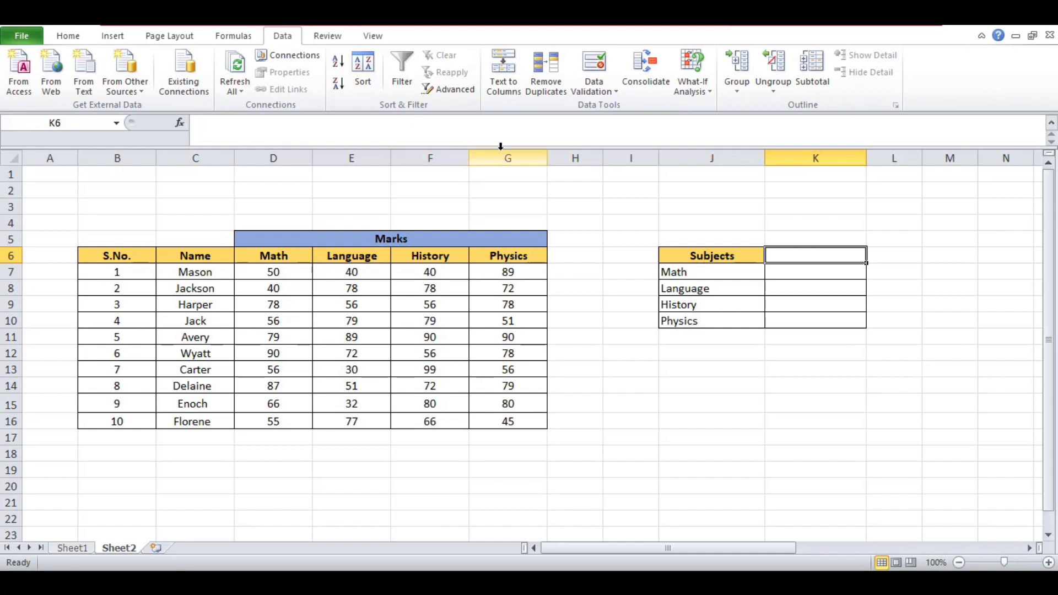
Add a List data validation to K6 using the student names C7:C16 as the source
left_click(605, 92)
left_click(618, 106)
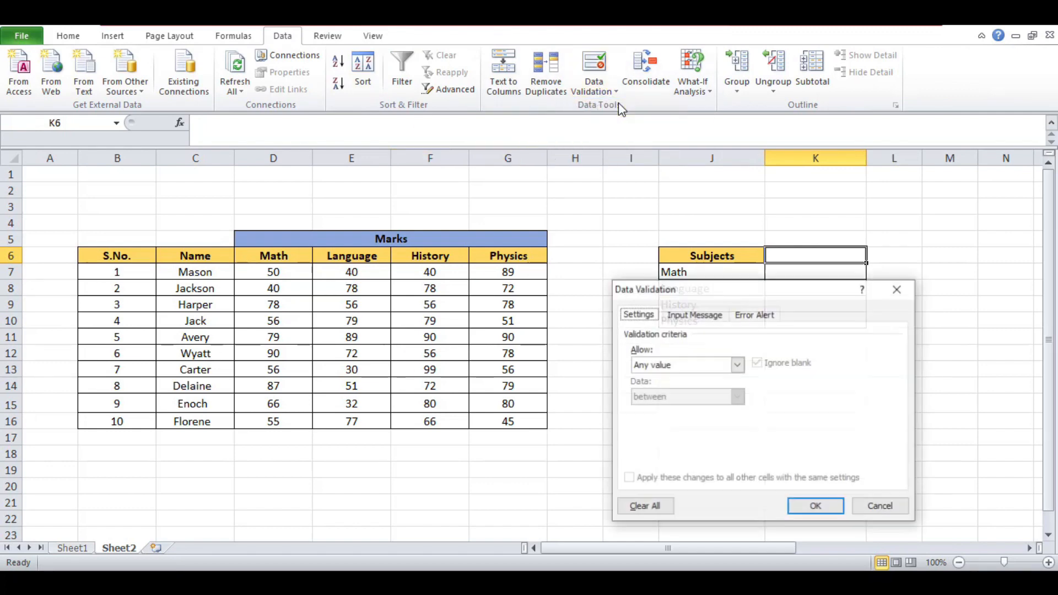
left_click(737, 366)
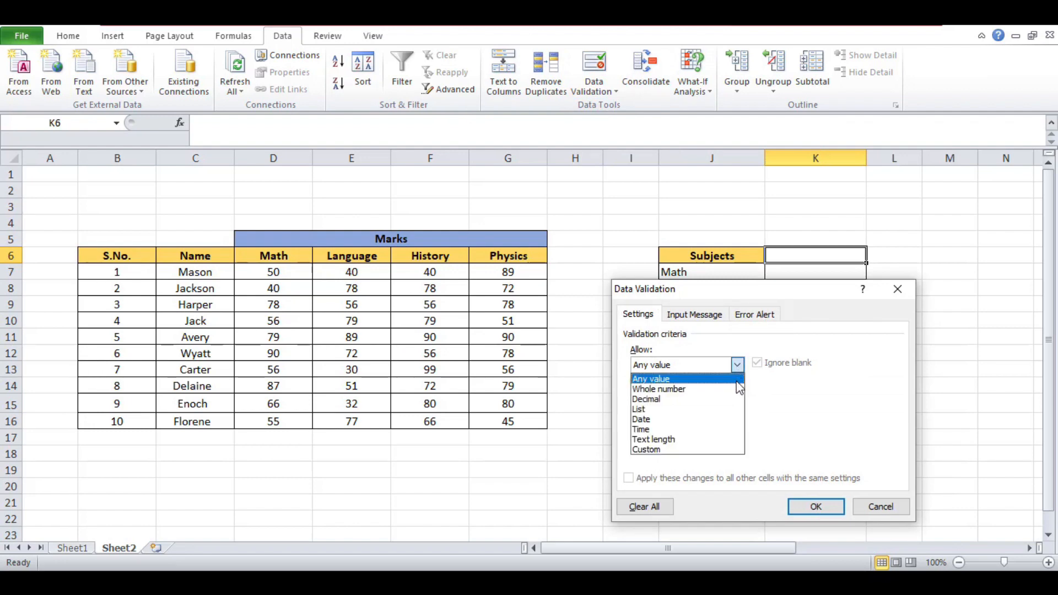
left_click(732, 409)
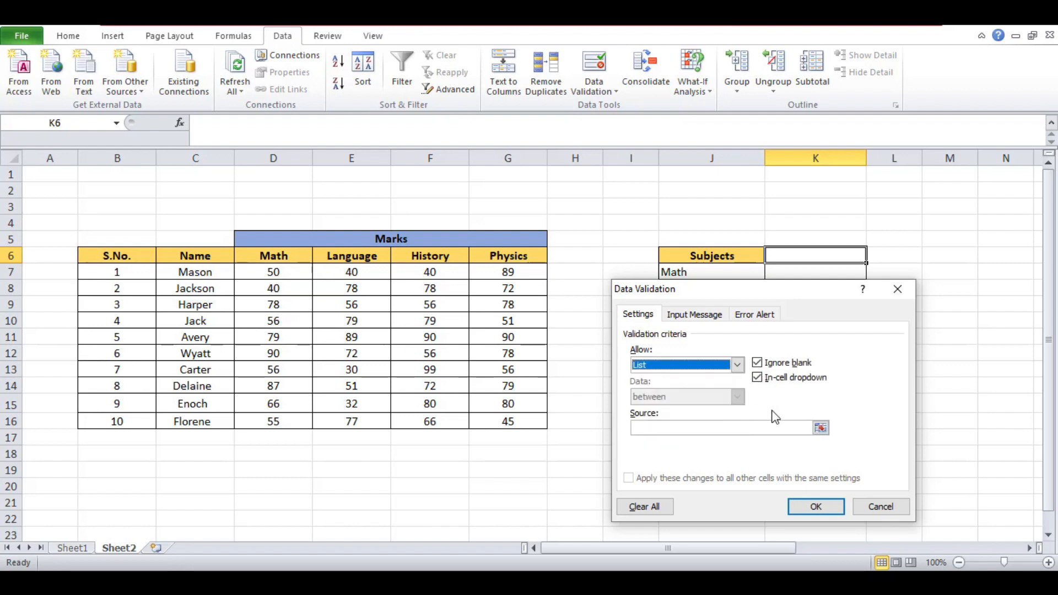
left_click(821, 428)
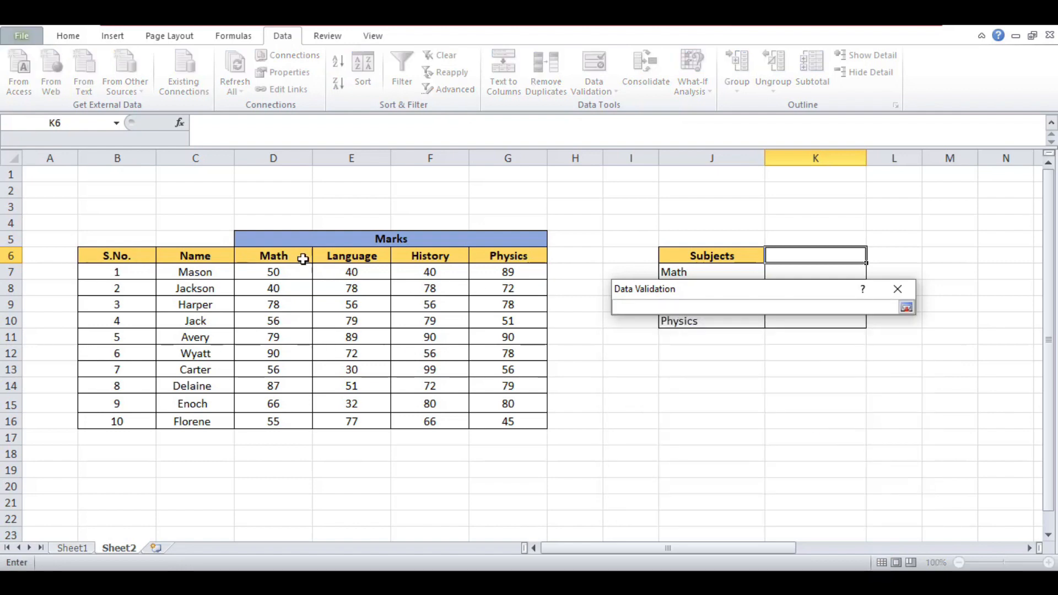
left_click_drag(207, 272, 207, 421)
left_click(906, 307)
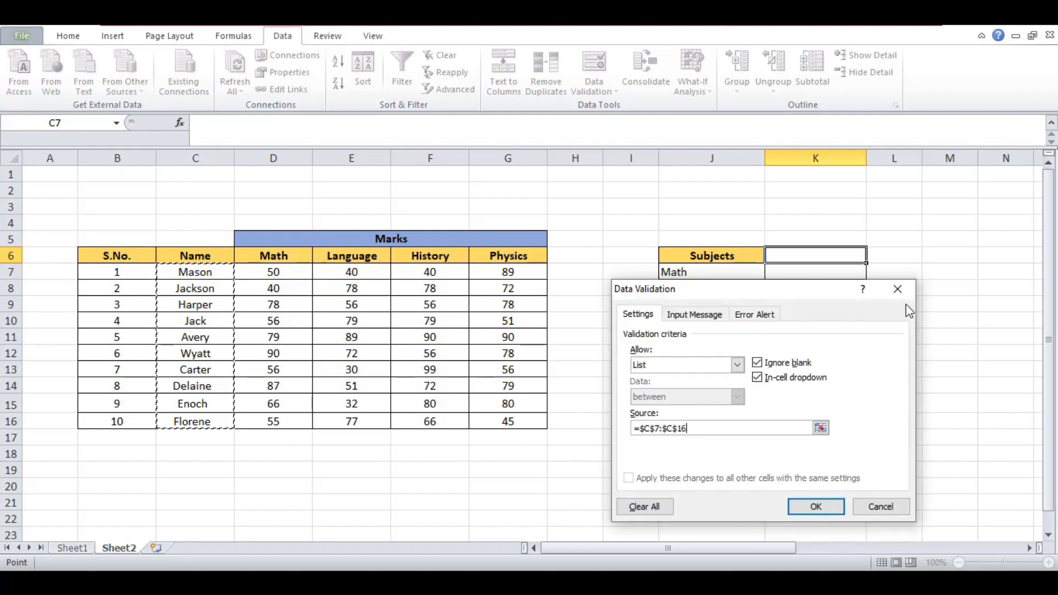
left_click(814, 507)
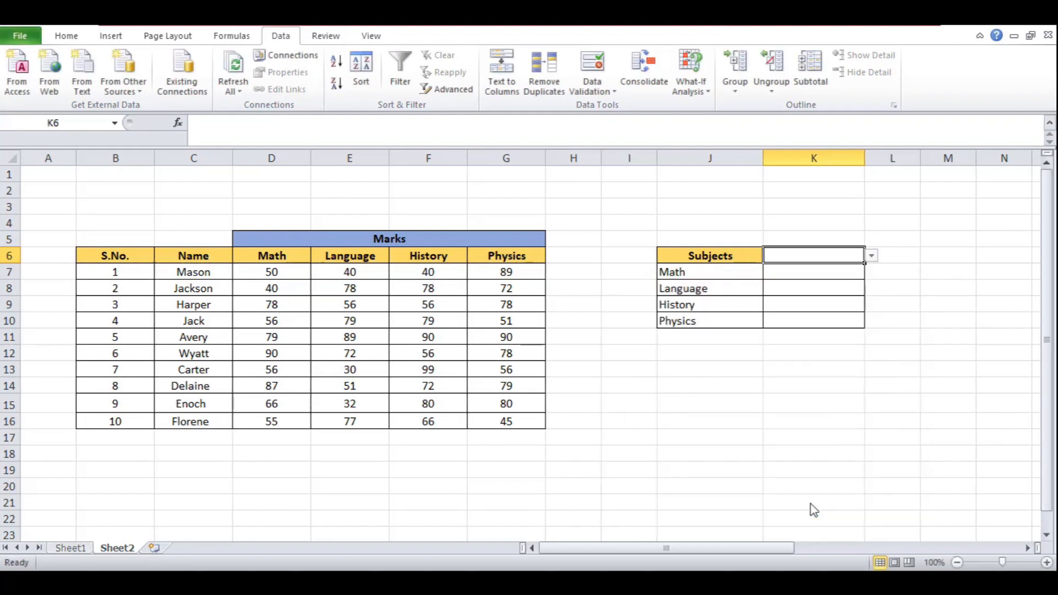
Pick Delaine from K6's drop-down list
left_click(870, 257)
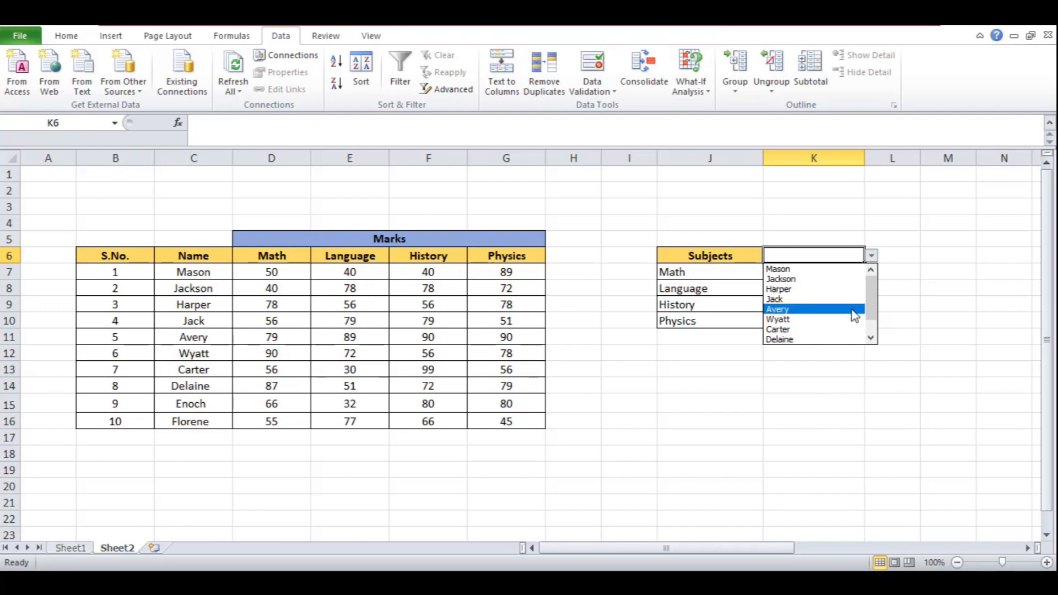
left_click(833, 339)
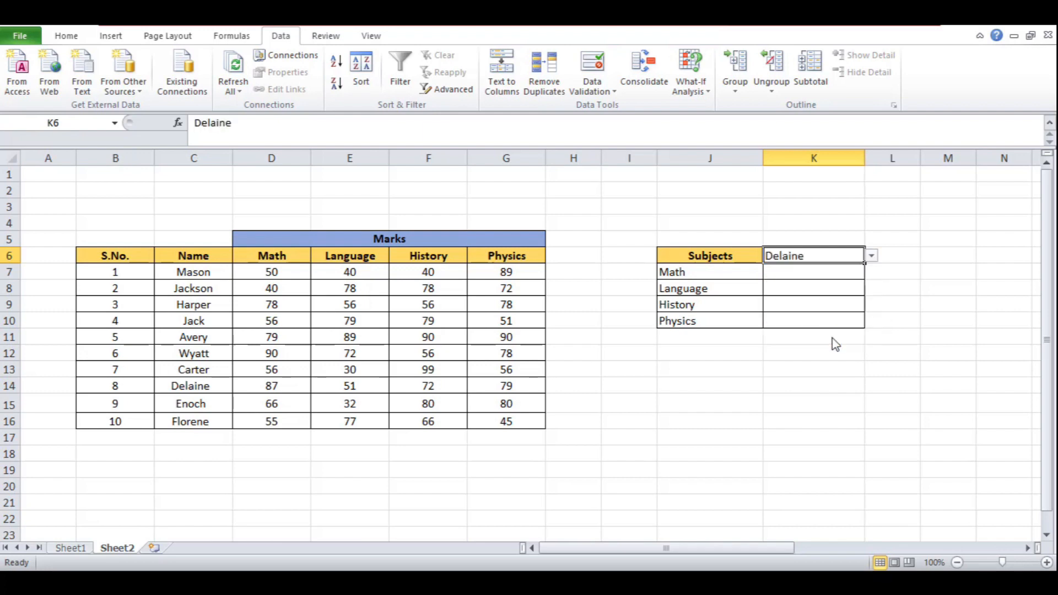
left_click(895, 274)
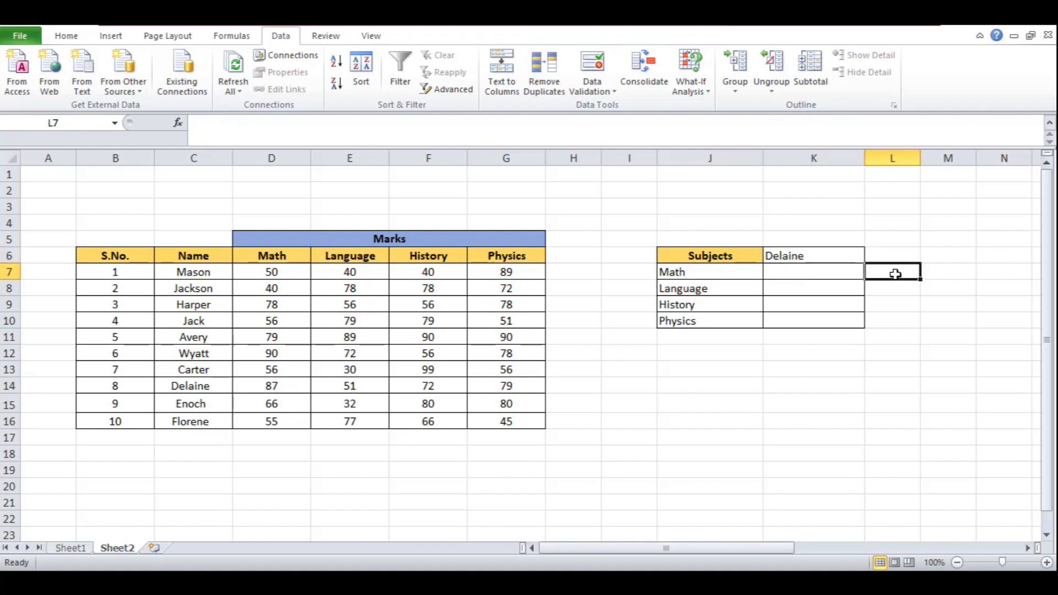
In K7, start an INDEX formula over B6:G16 with MATCH(K6, C7:C16, 0) as the row argument
left_click(830, 274)
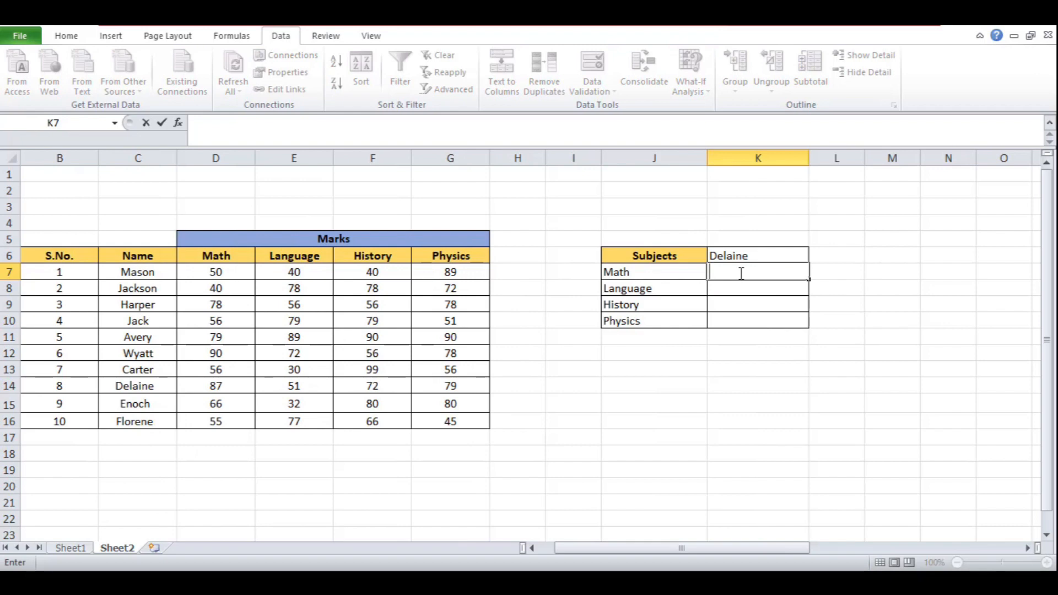
type("=ind")
key("Tab")
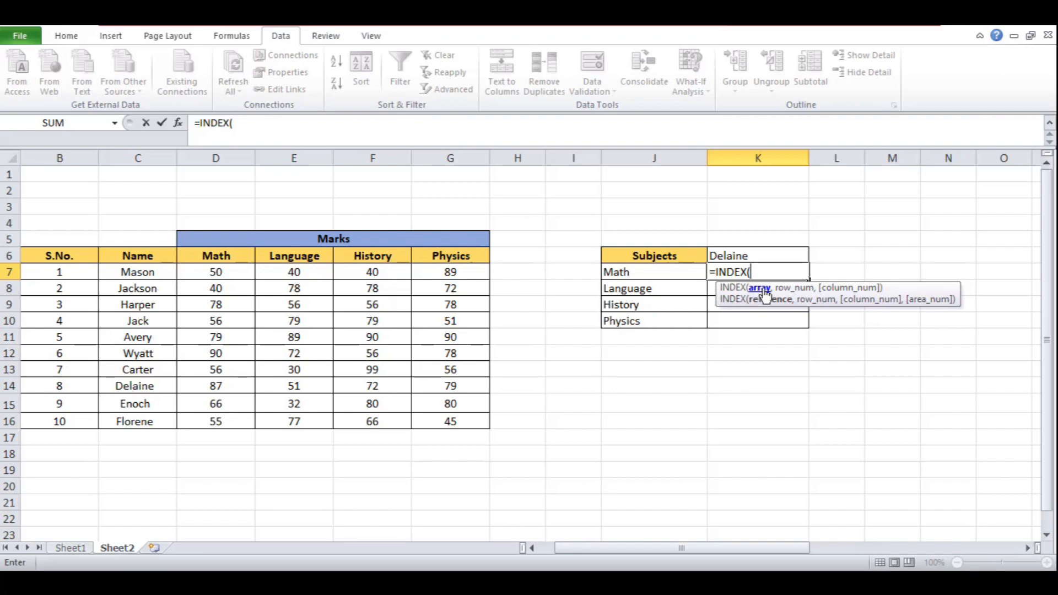
left_click_drag(54, 254, 470, 420)
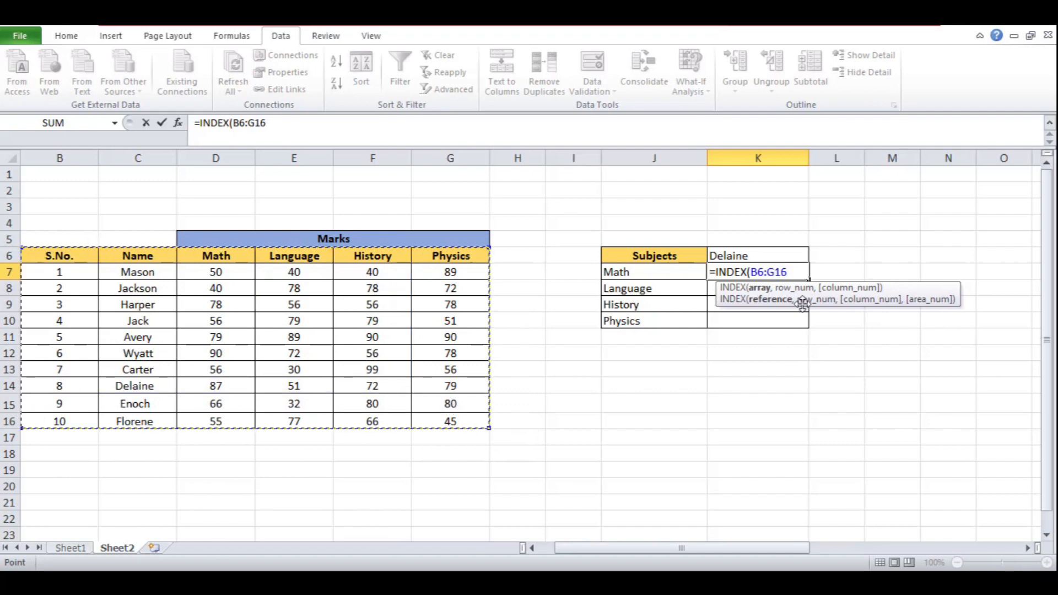
type(",")
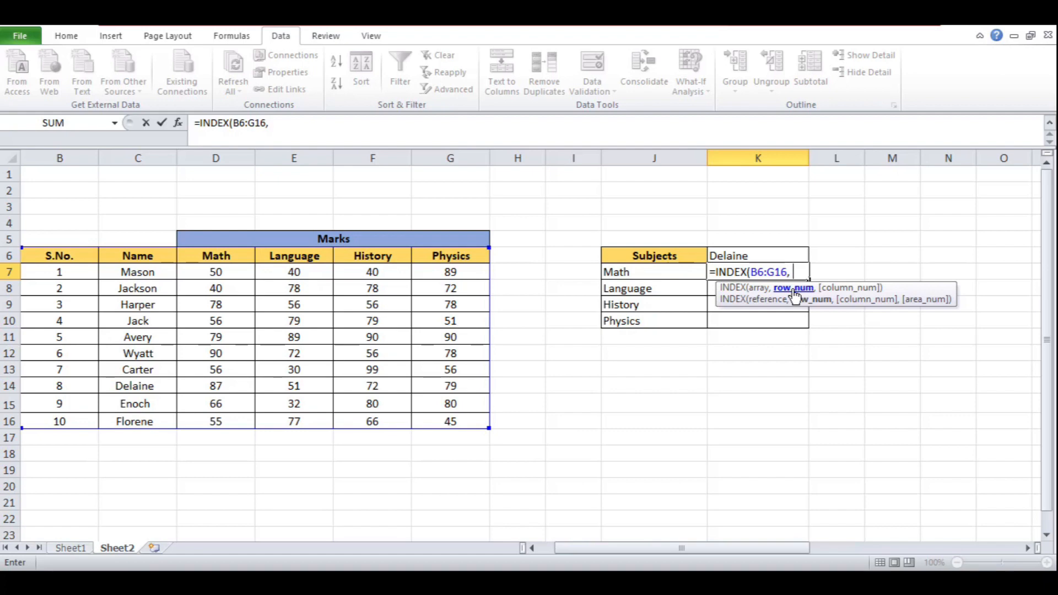
type("MATCH(")
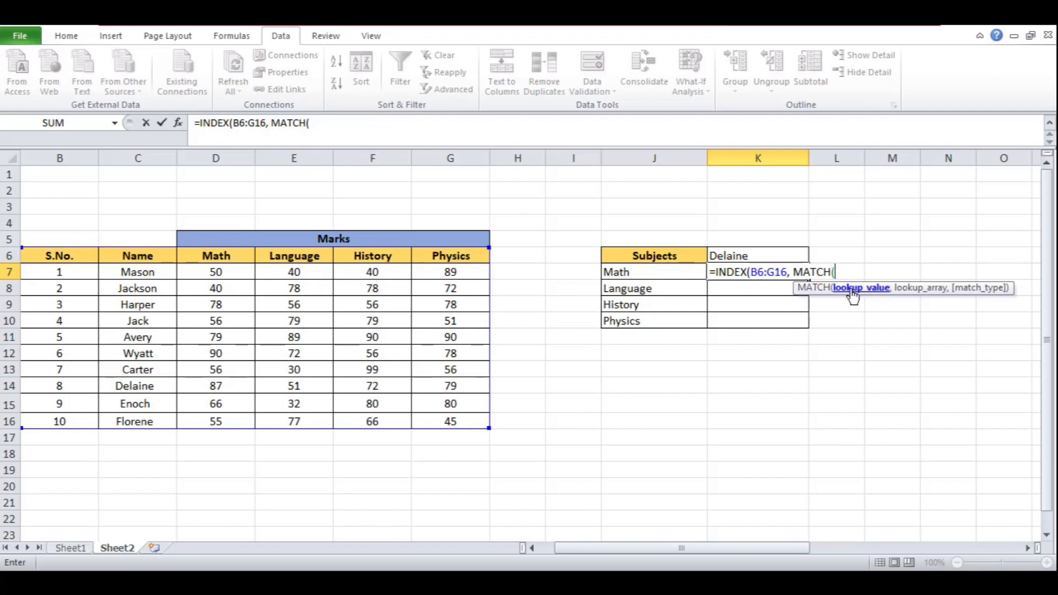
left_click(765, 252)
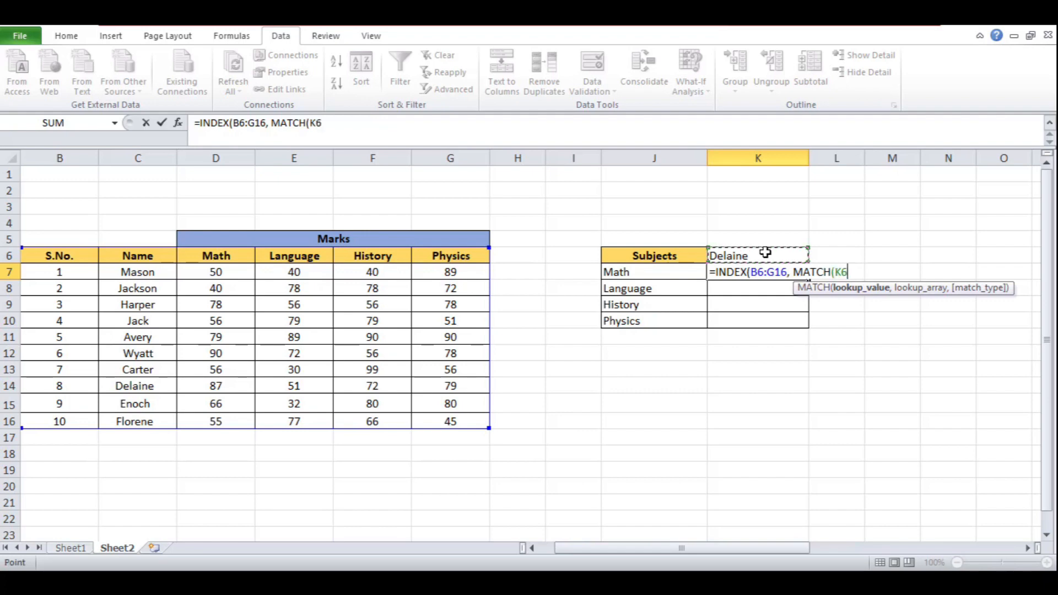
type(",")
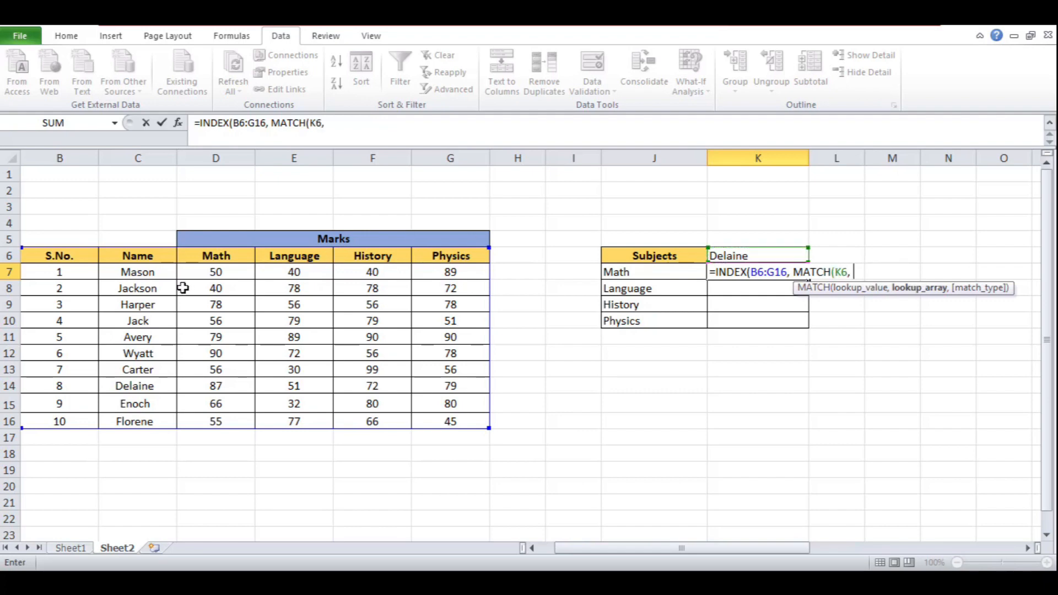
left_click_drag(149, 272, 155, 416)
type(", C7:C16,")
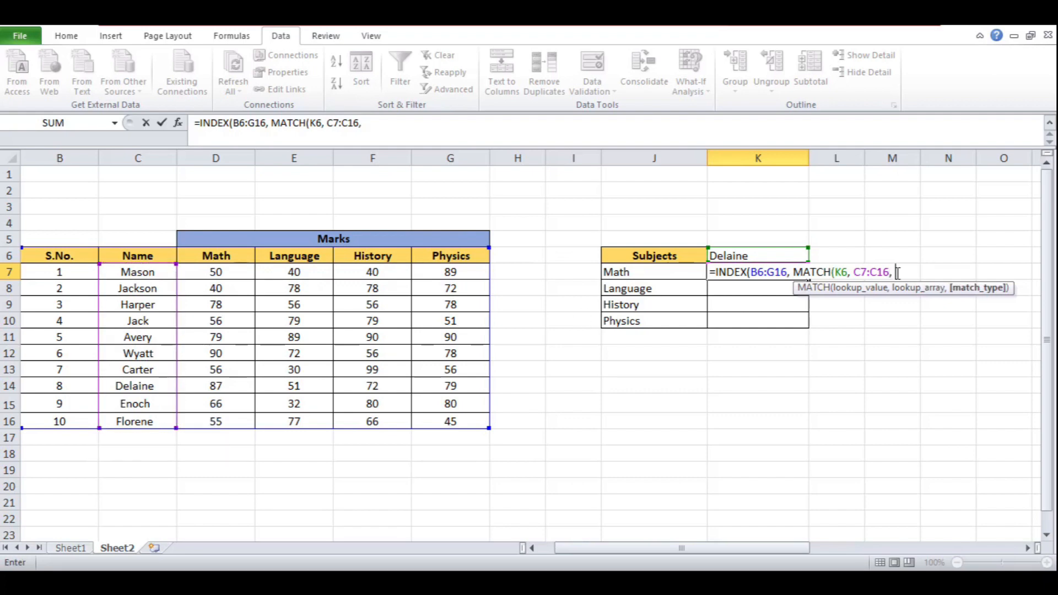
type("0")
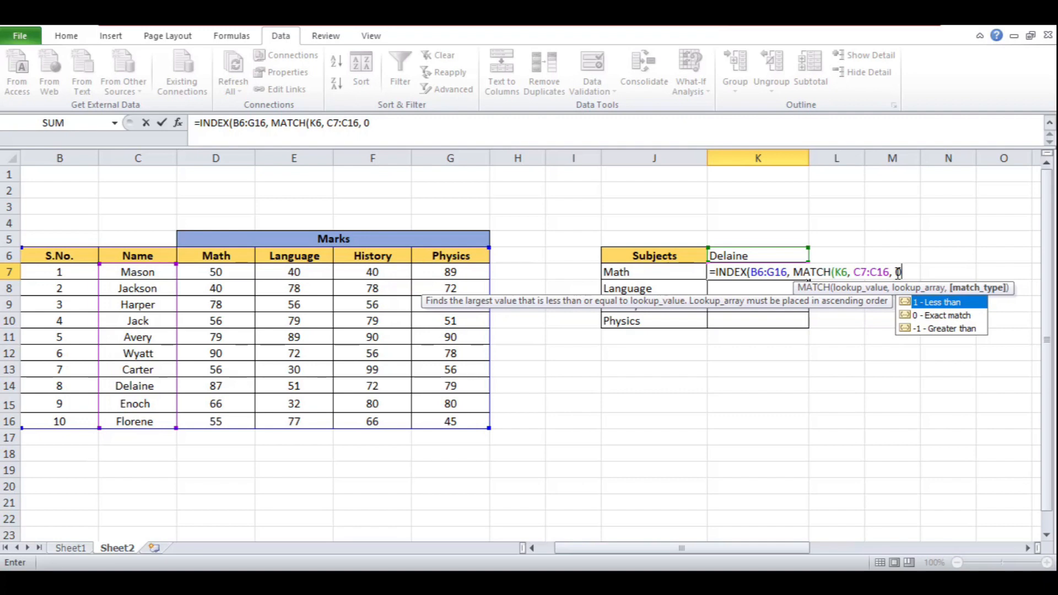
type(")")
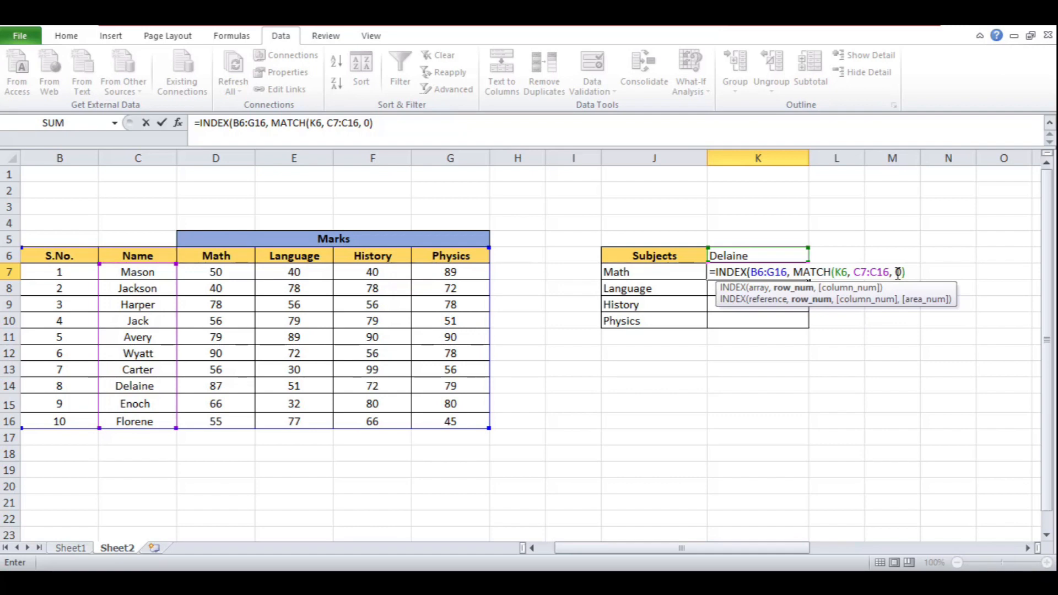
type(",")
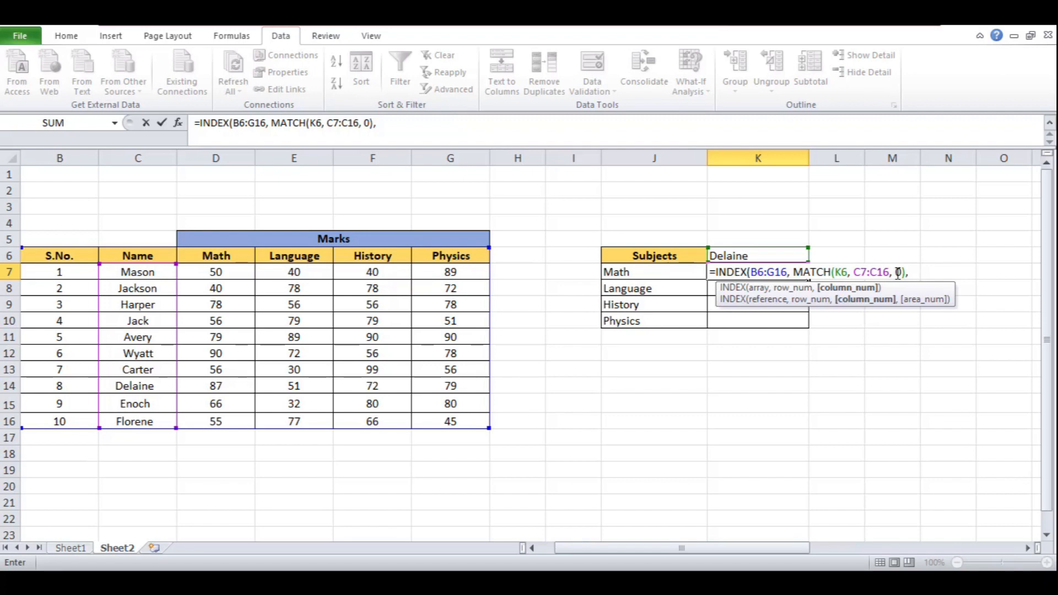
Add MATCH(J7, B6:G6, 0) as the INDEX formula's column argument
type("match")
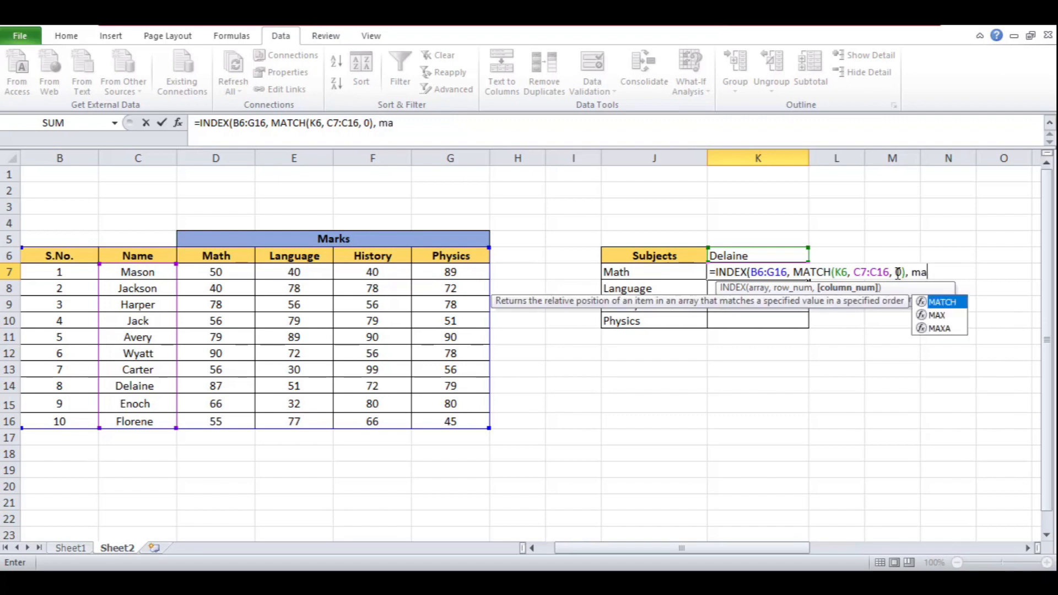
key("Tab")
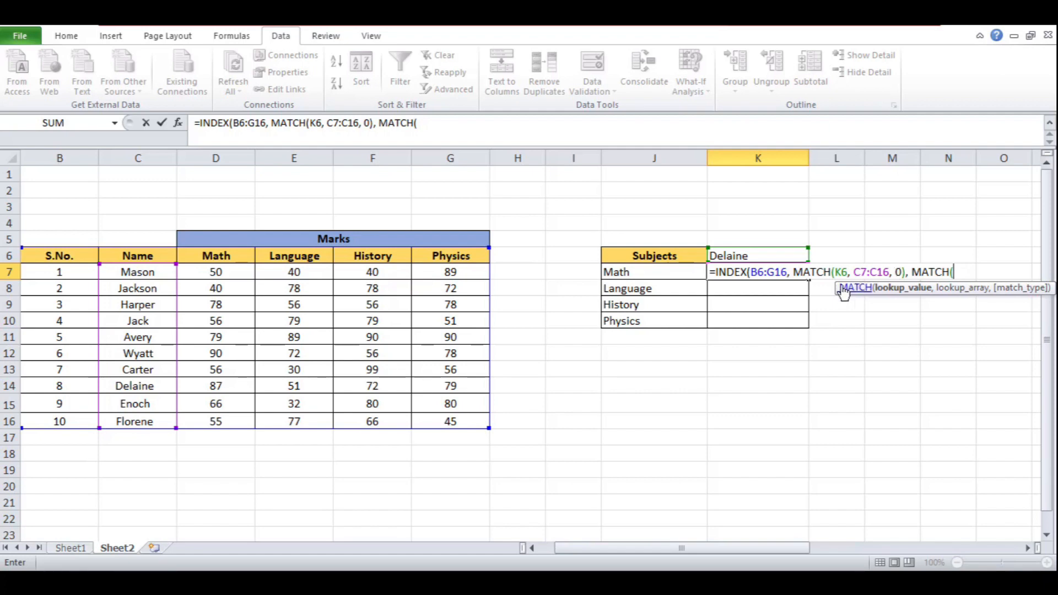
left_click(642, 275)
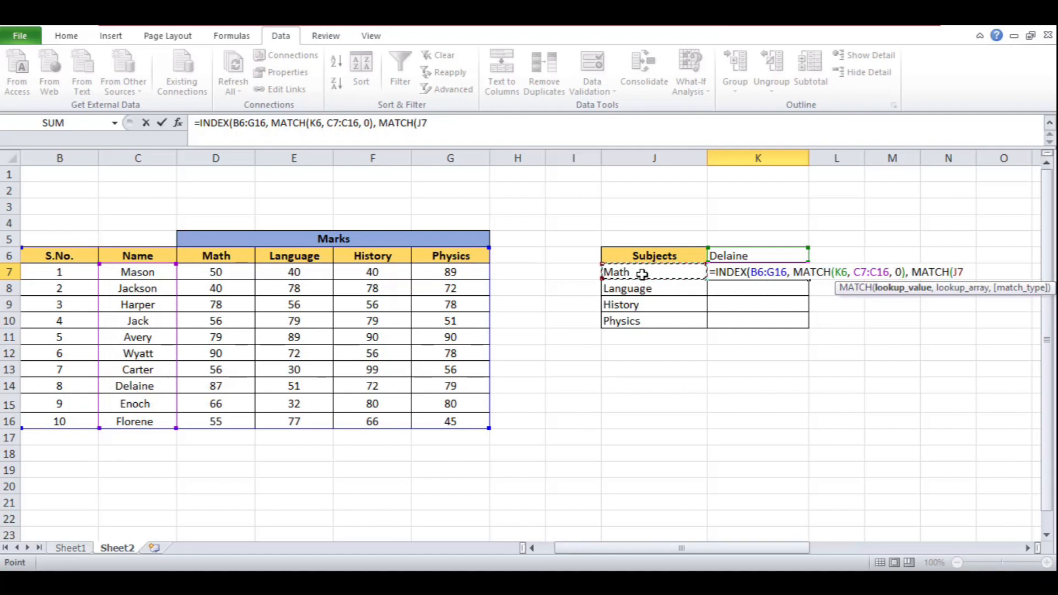
type(",")
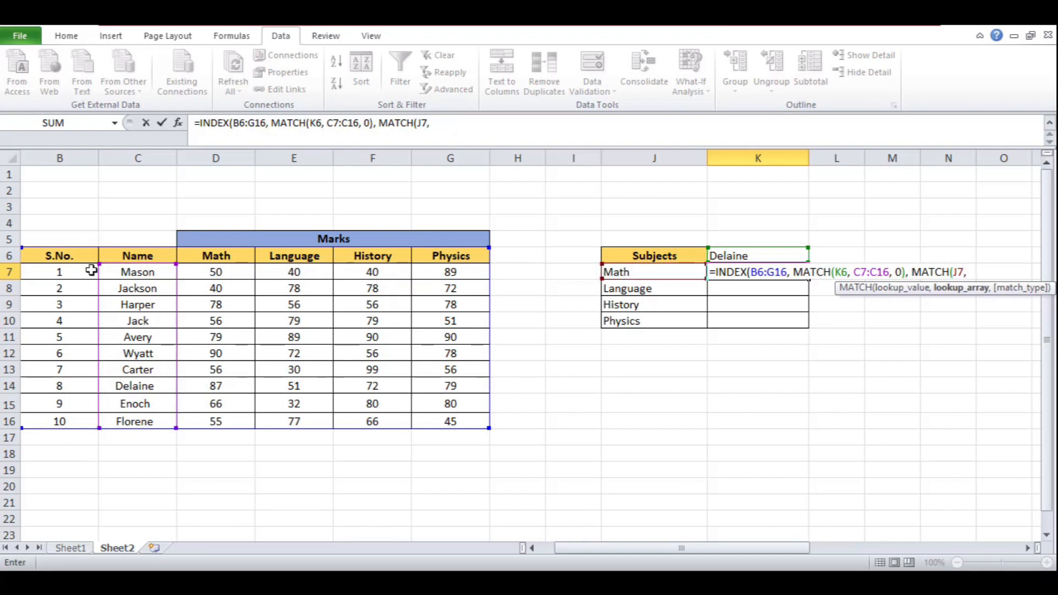
left_click_drag(63, 254, 464, 259)
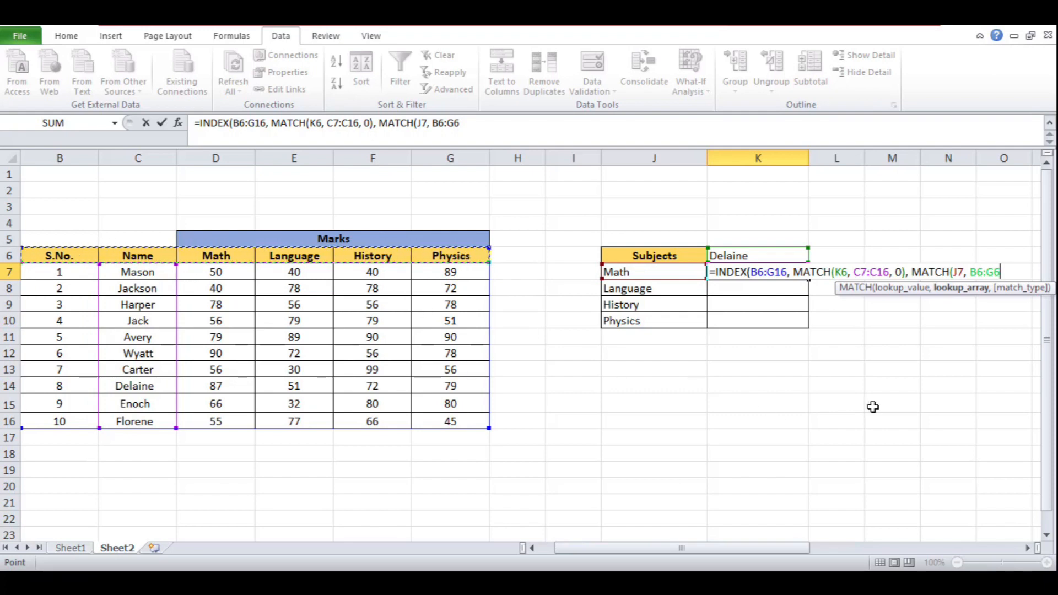
type(", 0")
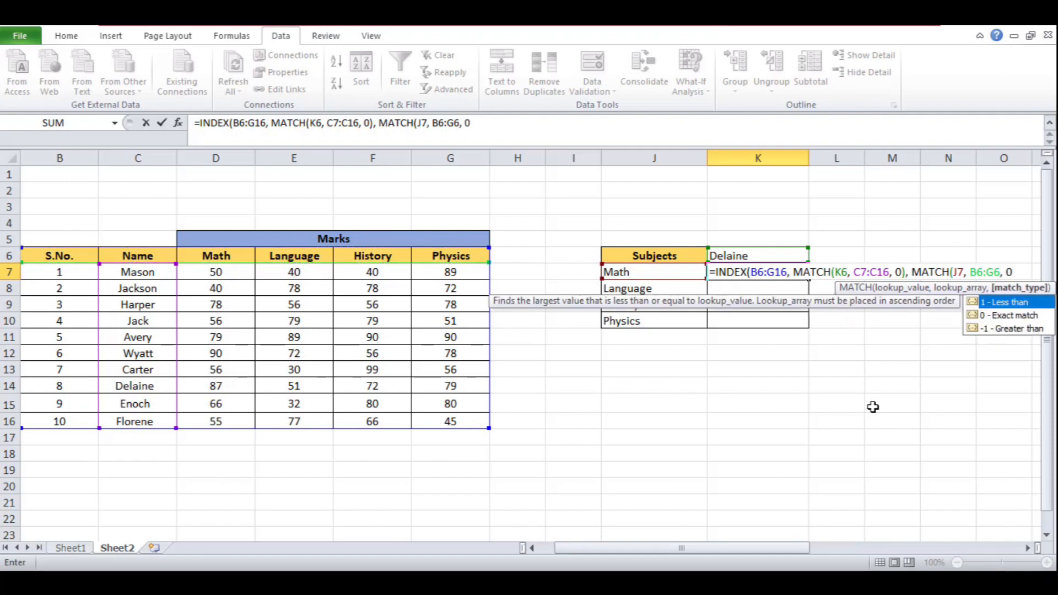
type(")")
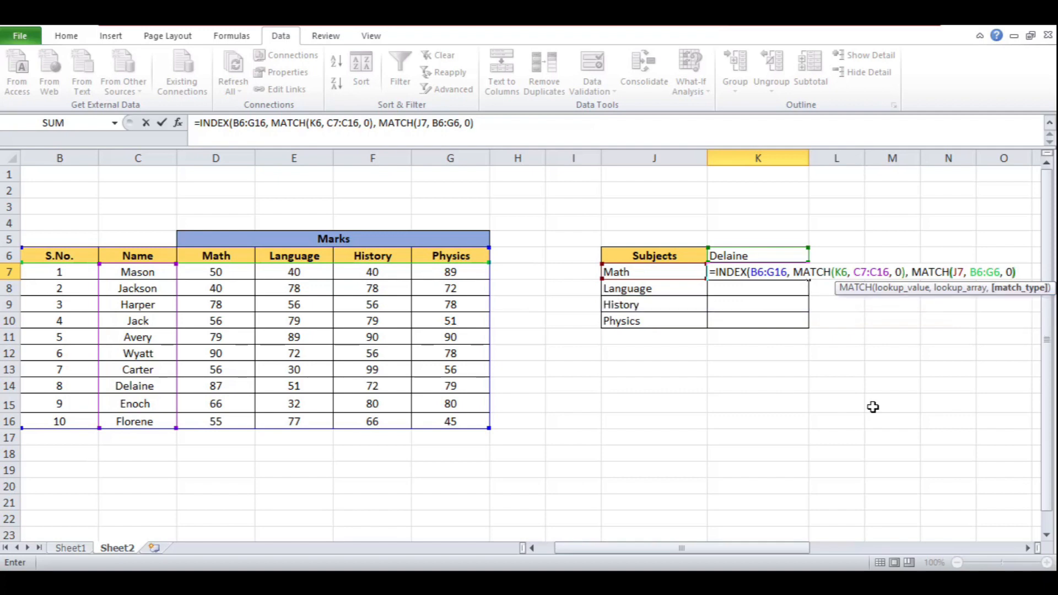
Make the table range, K6, the name range and the header range absolute, then confirm the formula as an array formula
type("$")
key("Right")
type("$")
key("Right")
key("Right")
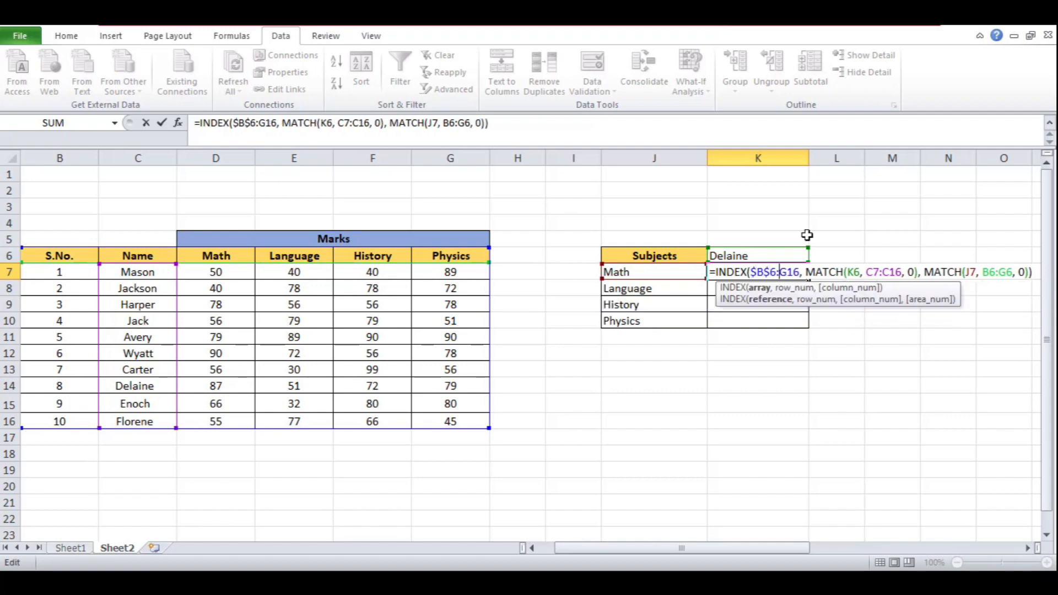
type("$")
key("Right")
type("$")
key("Right")
key("Right")
key("Right")
key("Right")
key("Right")
key("Right")
key("Right")
key("Right")
key("Right")
key("Right")
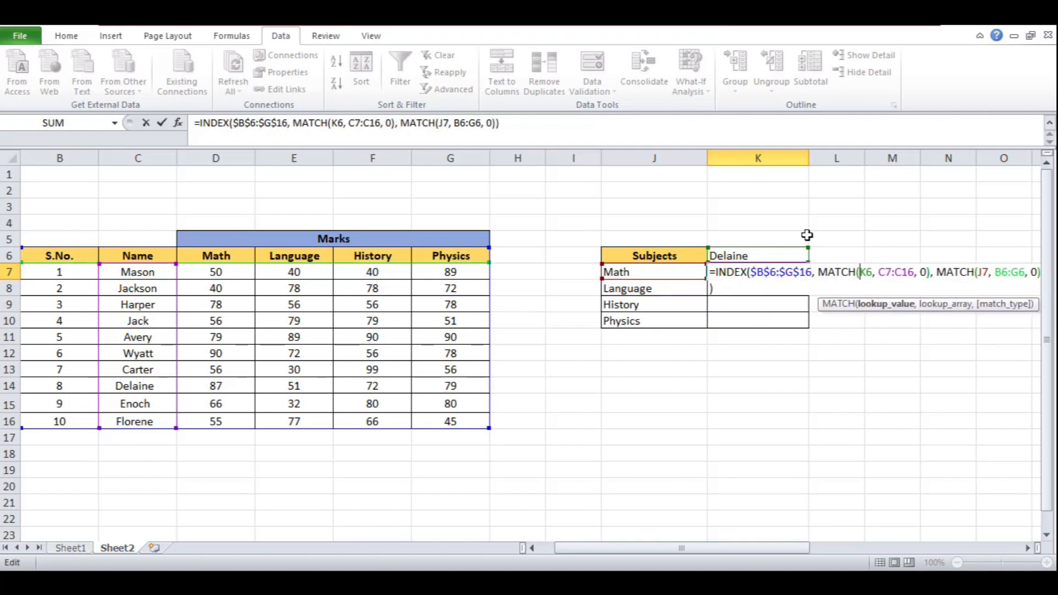
type("$")
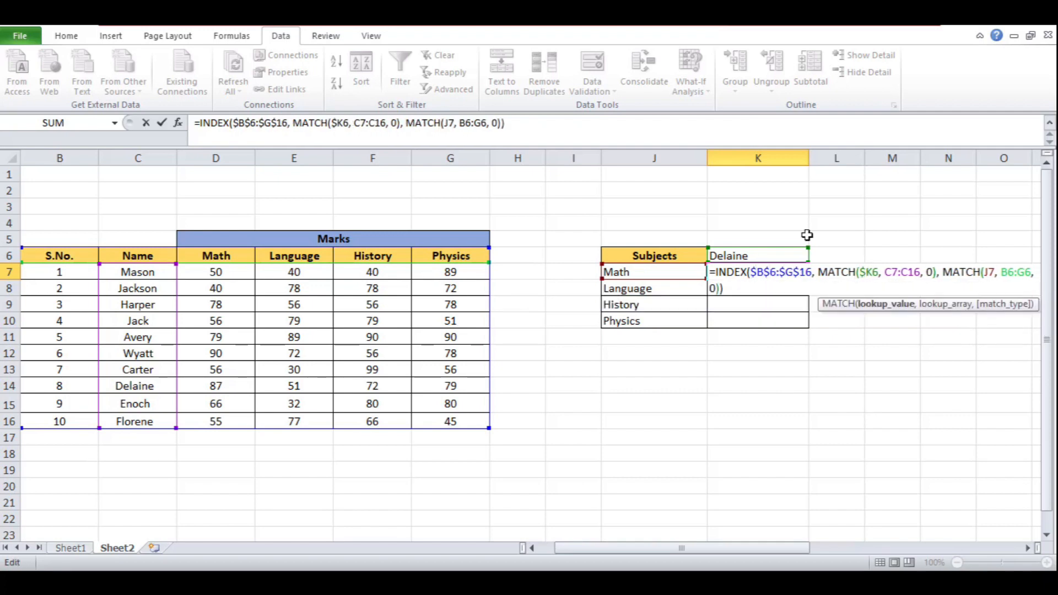
key("Right")
key("Right")
key("Right")
key("Right")
type("$")
key("Right")
type("$")
key("Right")
key("Right")
type("$")
key("Right")
type("$")
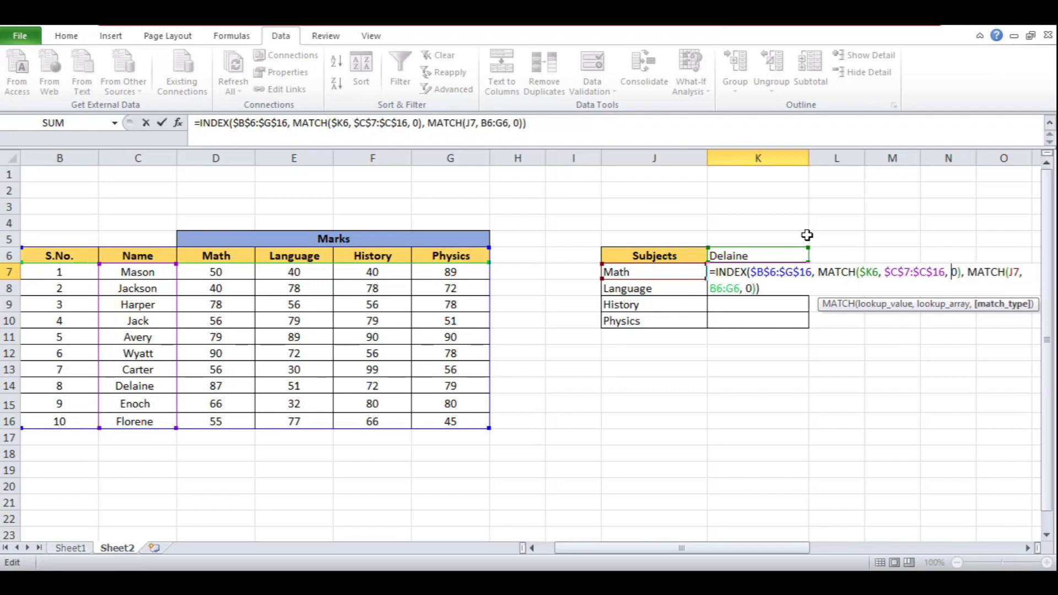
key("Right")
key("Right")
key("Right")
key("Right")
key("Right")
key("Right")
key("Right")
key("Right")
key("Right")
key("Right")
key("Right")
key("Right")
key("Right")
key("Right")
key("Right")
key("Right")
key("Right")
key("Right")
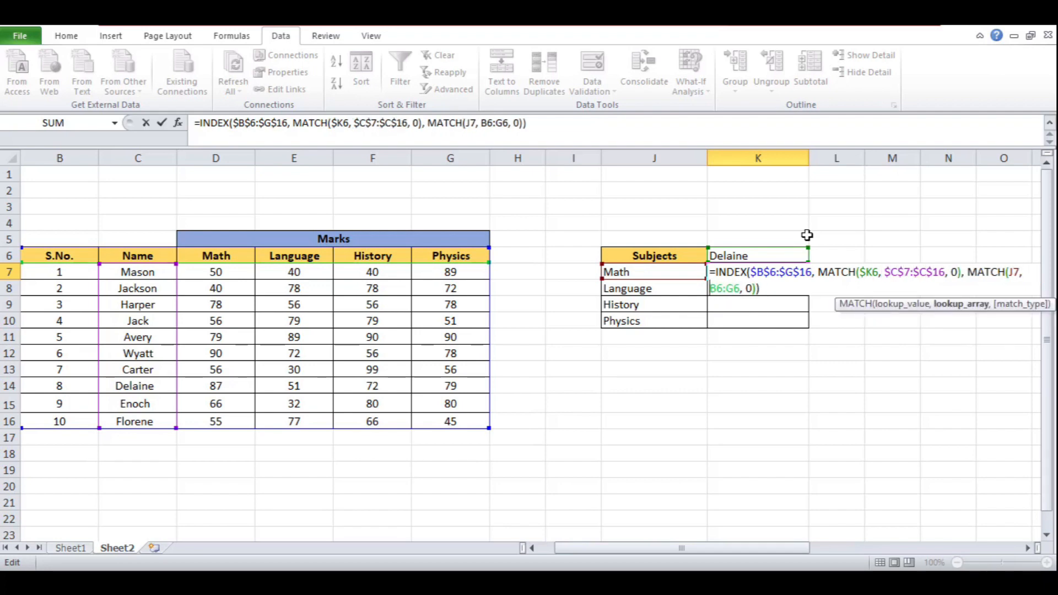
type("$")
key("Right")
type("$")
key("Right")
key("Right")
type("$")
key("Right")
type("$")
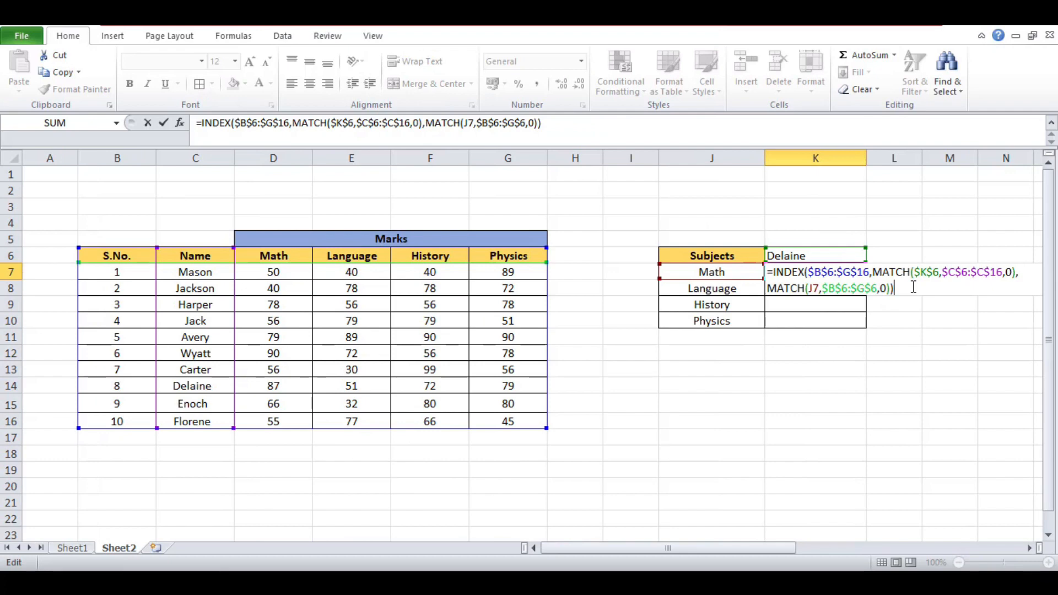
key("ctrl+shift+Return")
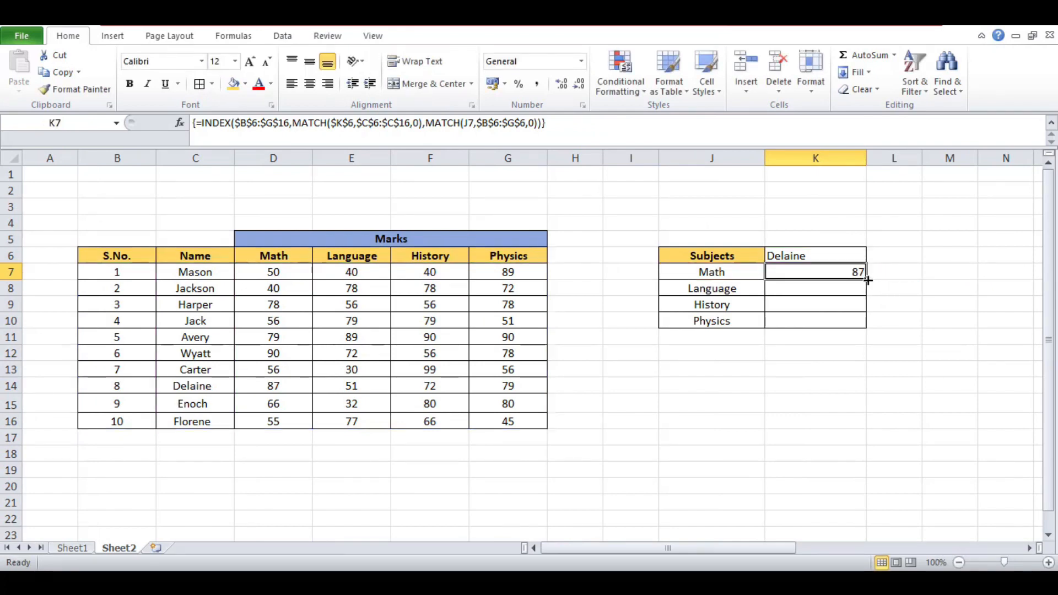
Fill the K7 formula down to K10, then select the results and Delaine's marks row to compare them
left_click_drag(868, 280, 868, 328)
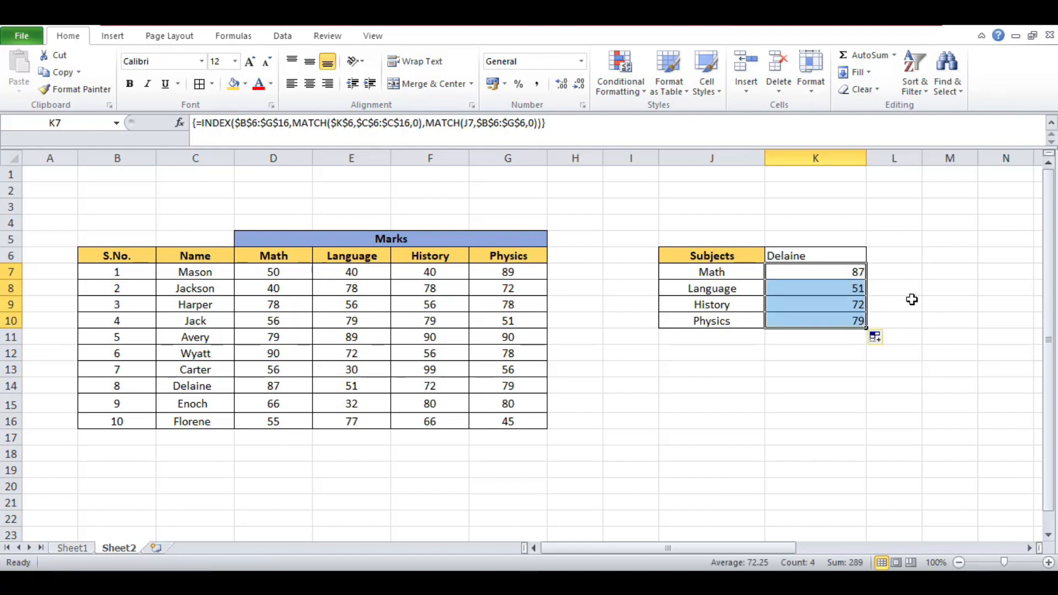
left_click(909, 300)
left_click_drag(853, 274, 851, 322)
left_click_drag(221, 385, 488, 393)
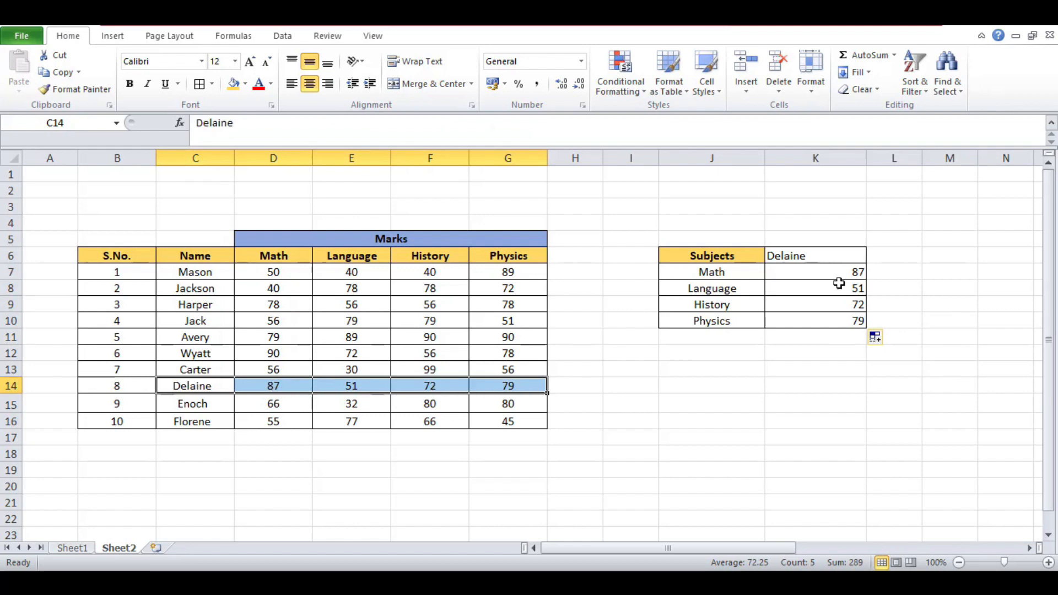
Test the lookup by picking Carter, Avery and then Florene in K6's drop-down list
left_click(835, 255)
left_click(873, 256)
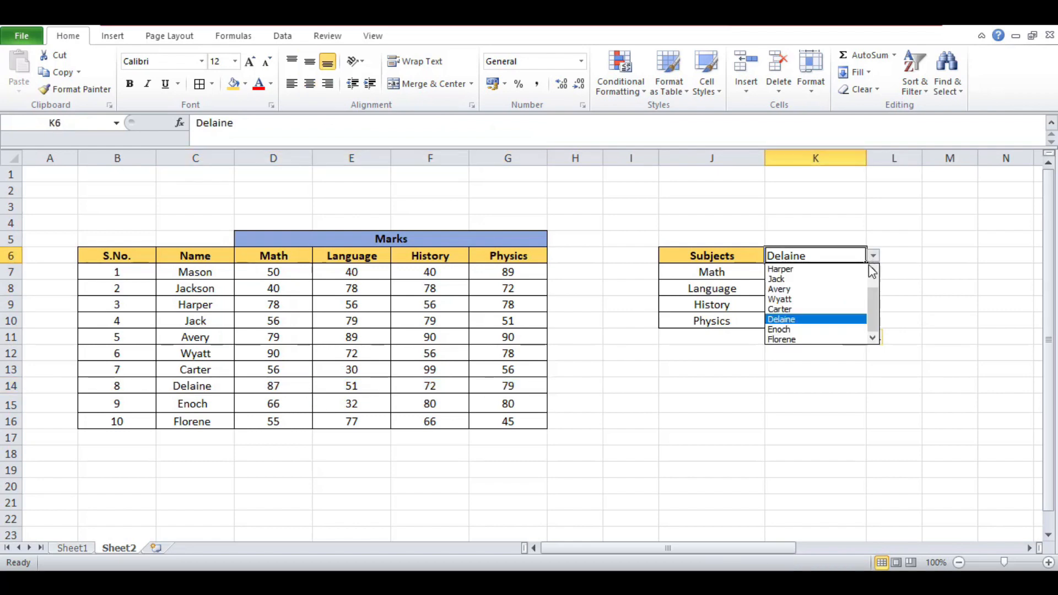
left_click(853, 309)
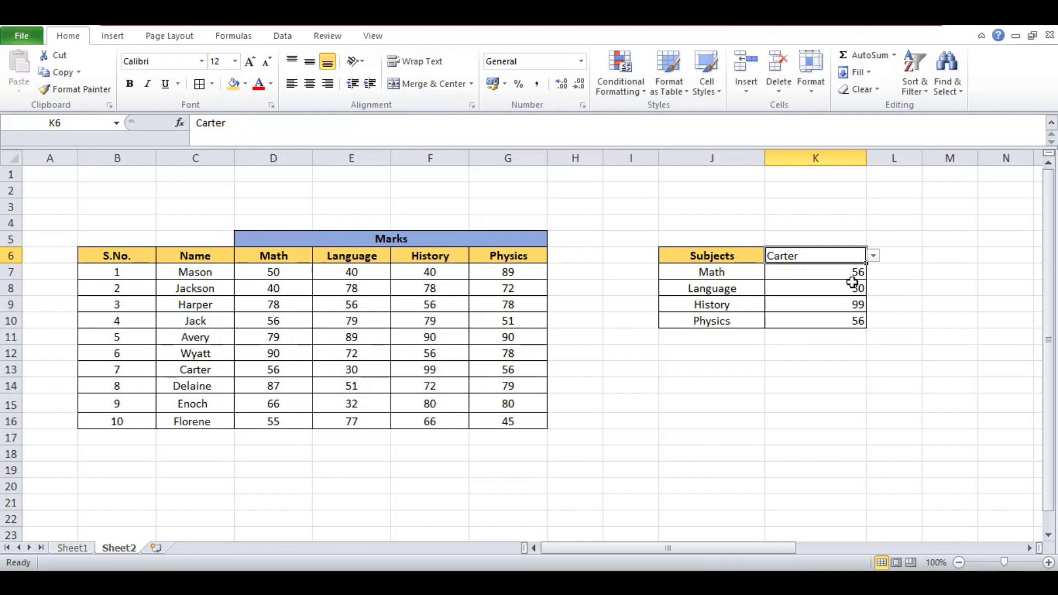
left_click(873, 257)
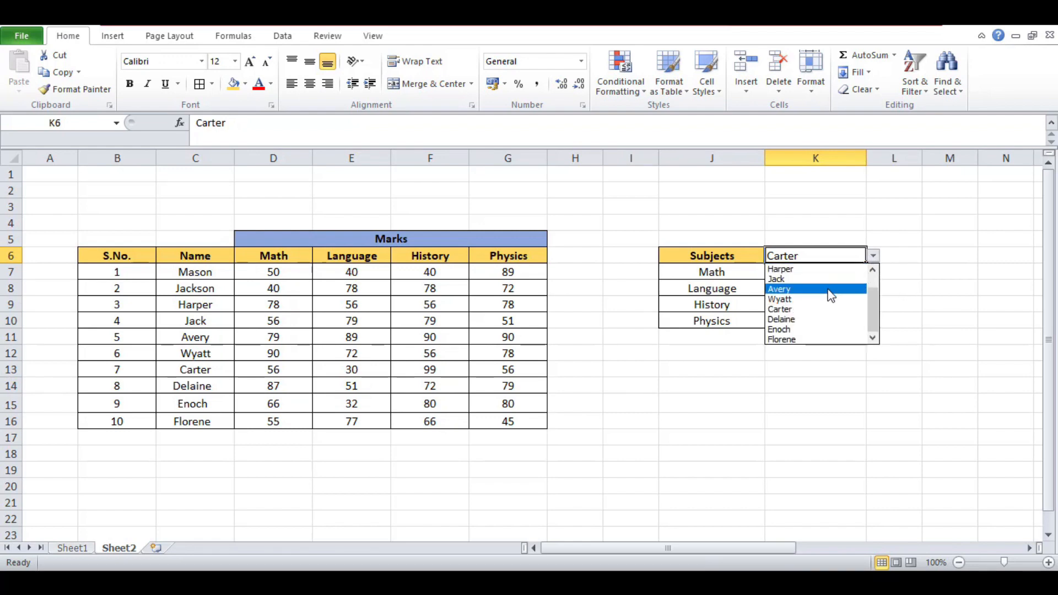
left_click(828, 288)
left_click(873, 256)
left_click(828, 338)
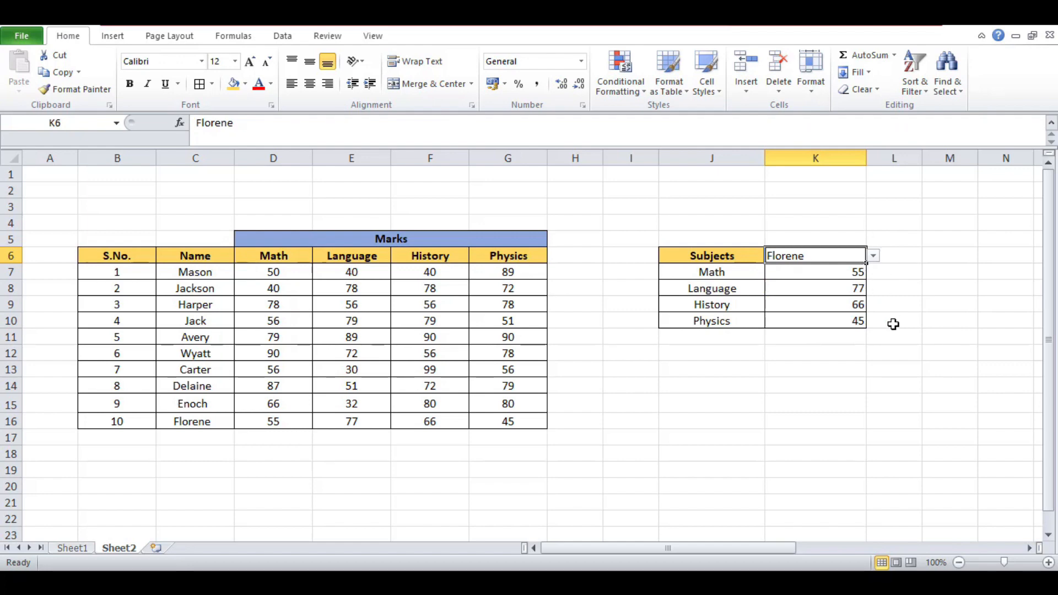
left_click(893, 325)
left_click(967, 367)
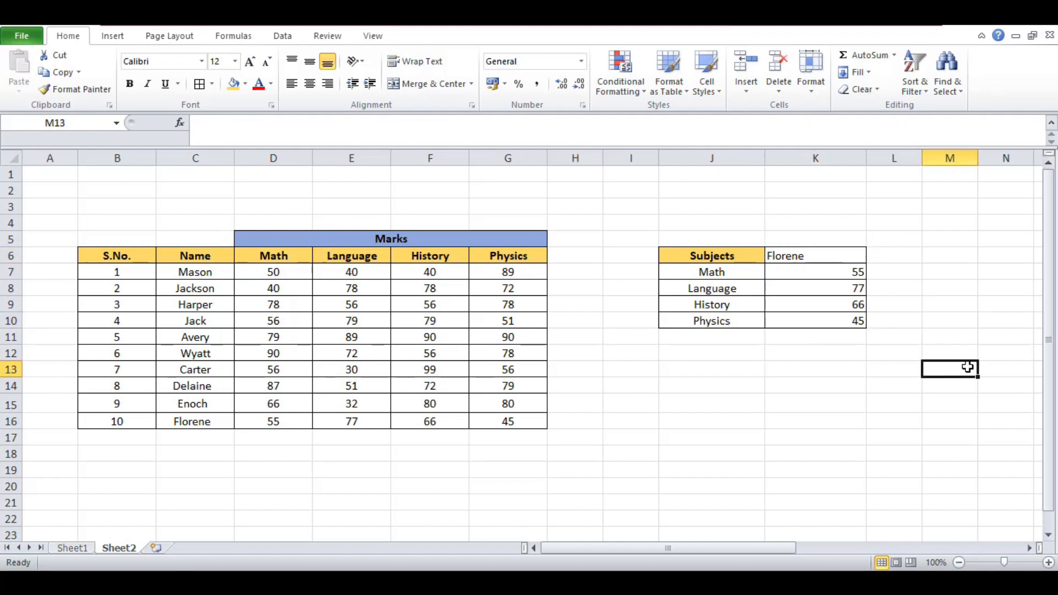